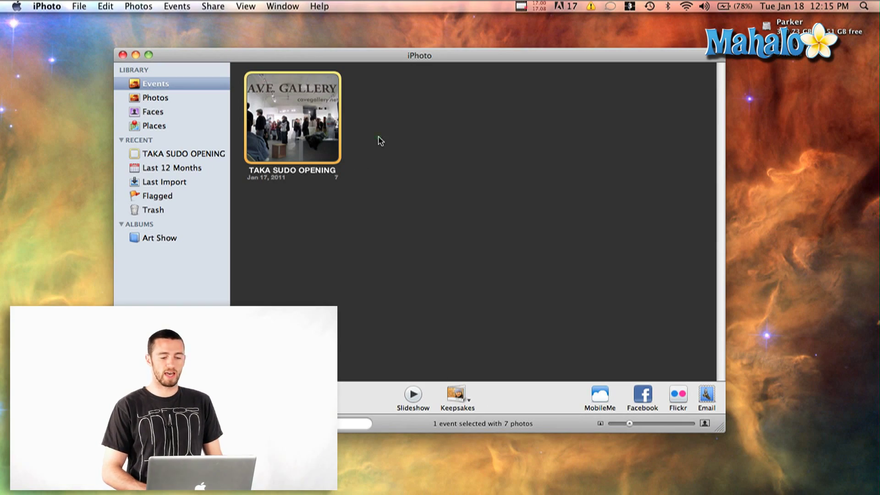
Pick the 7-photo TAKA SUDO OPENING event as the slideshow material
click(156, 98)
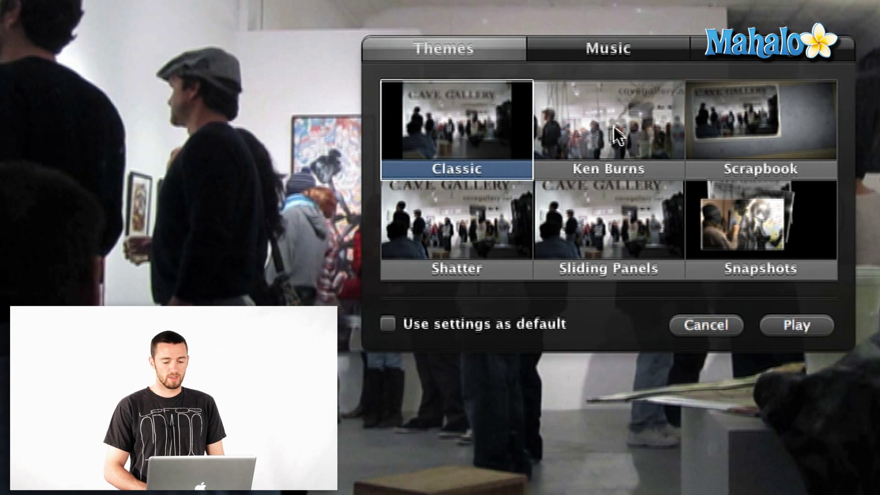
Apply the Scrapbook theme to the slideshow and bring up its music settings
click(692, 128)
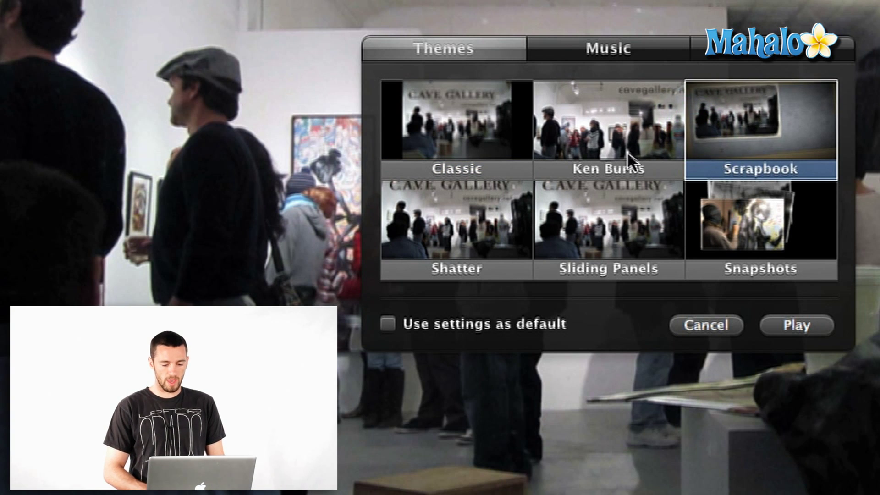
click(593, 44)
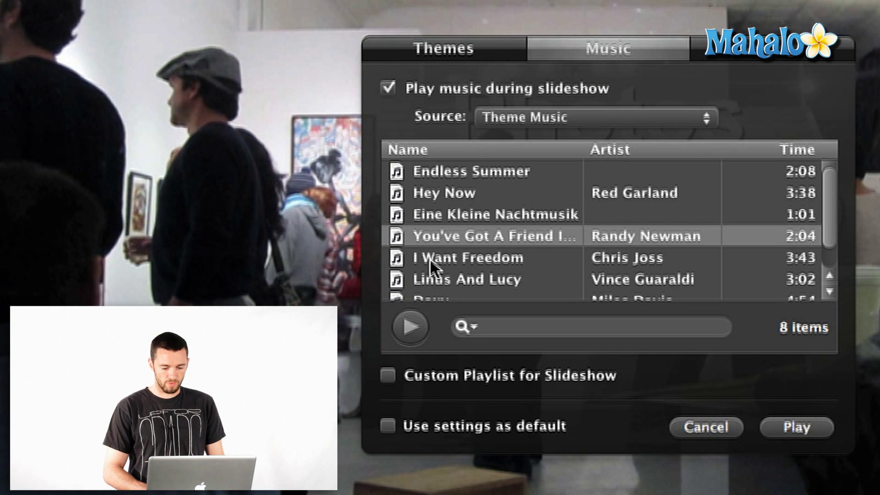
Preview the Randy Newman theme song, then browse the song list
click(408, 320)
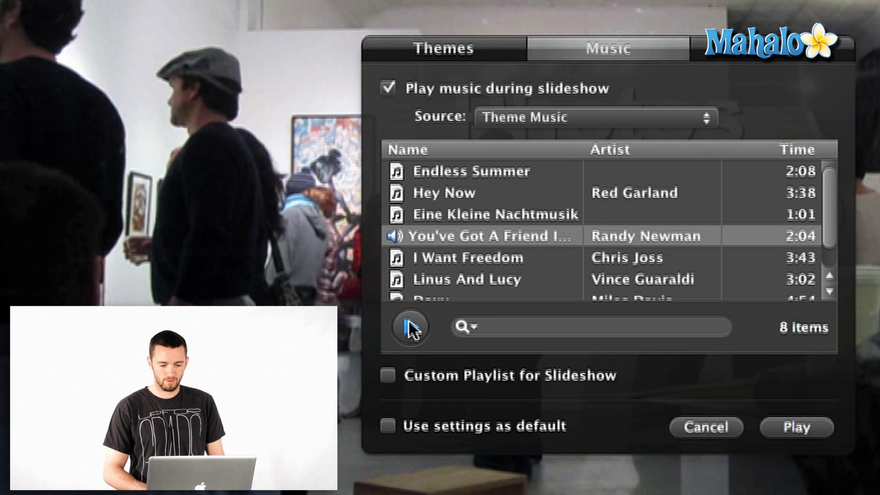
click(409, 320)
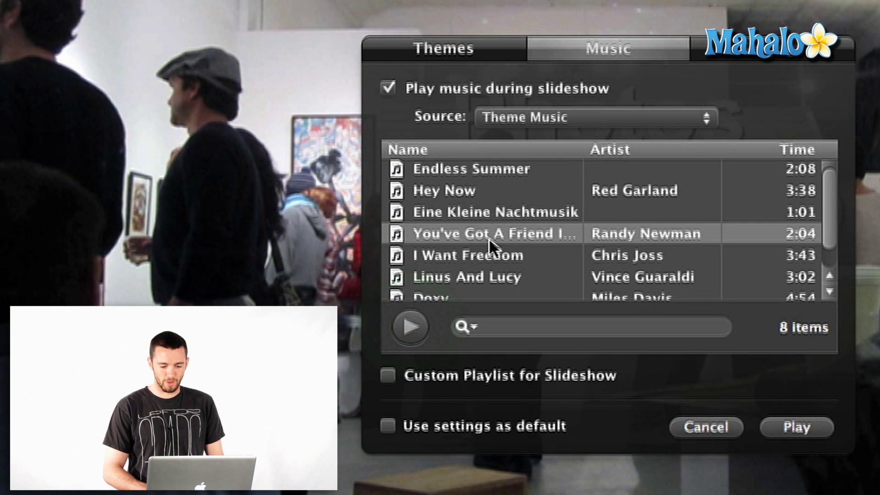
scroll(488, 238, down, 1)
scroll(489, 238, down, 1)
scroll(489, 238, up, 2)
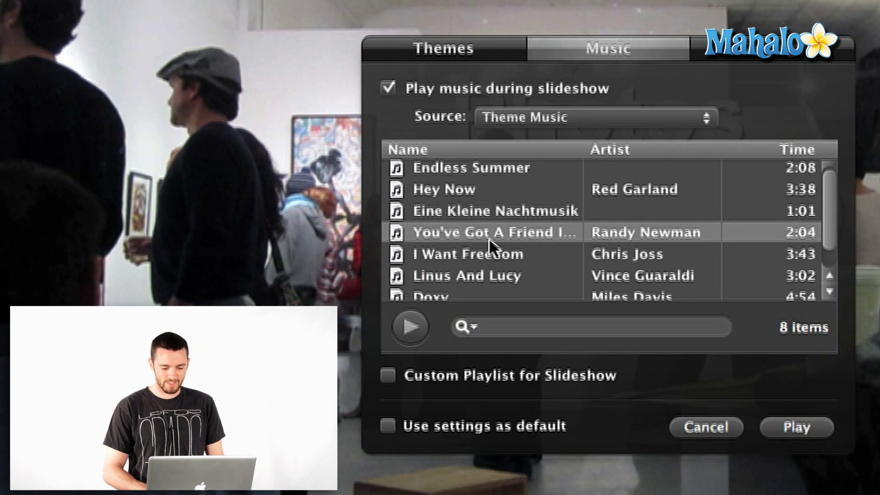
Try the Party Songs! playlist as music source and preview the song Storm
click(532, 116)
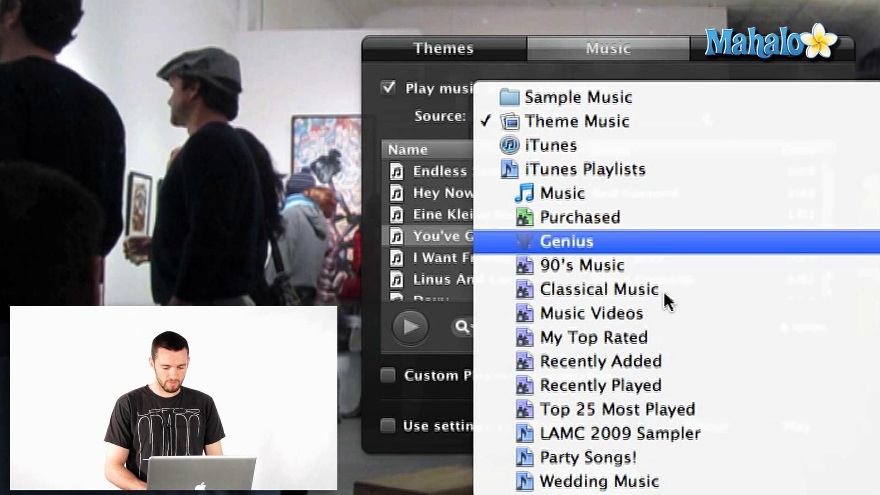
click(738, 454)
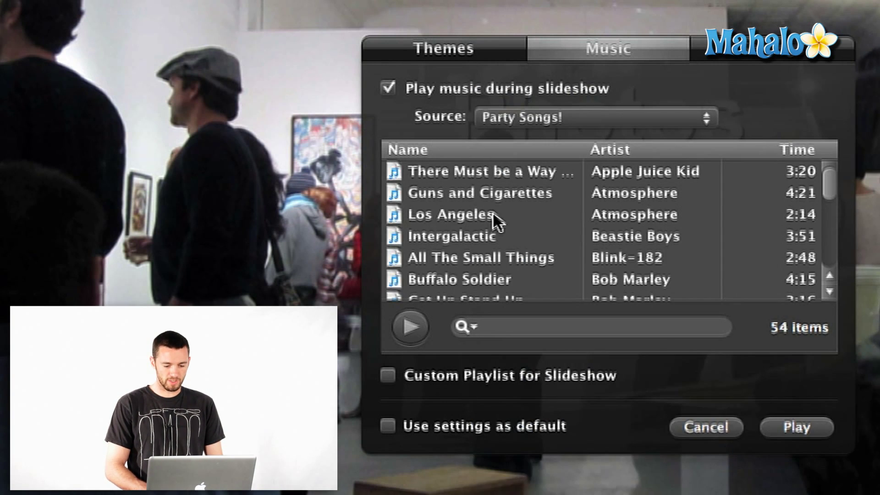
scroll(490, 210, down, 10)
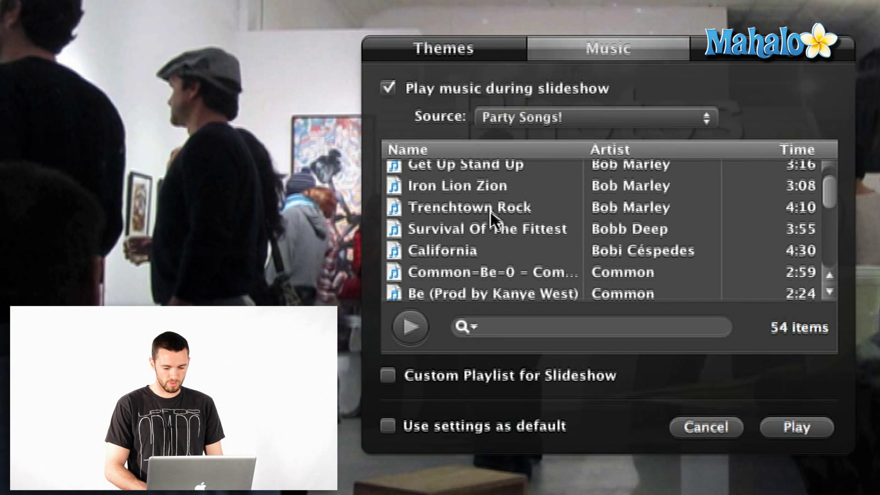
scroll(491, 210, down, 6)
scroll(490, 211, up, 3)
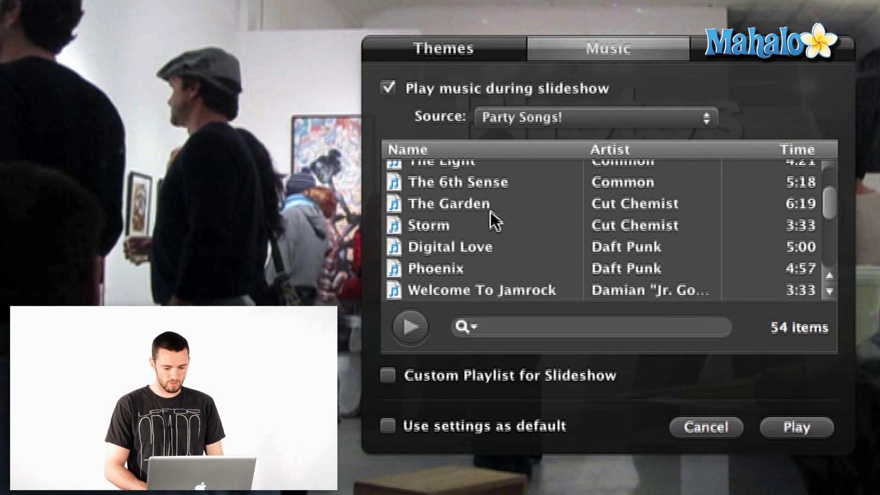
click(482, 222)
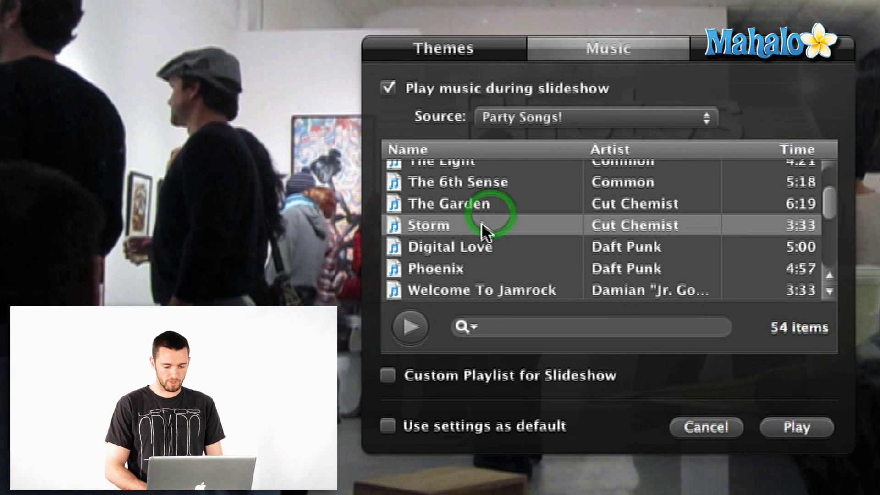
click(412, 333)
click(806, 10)
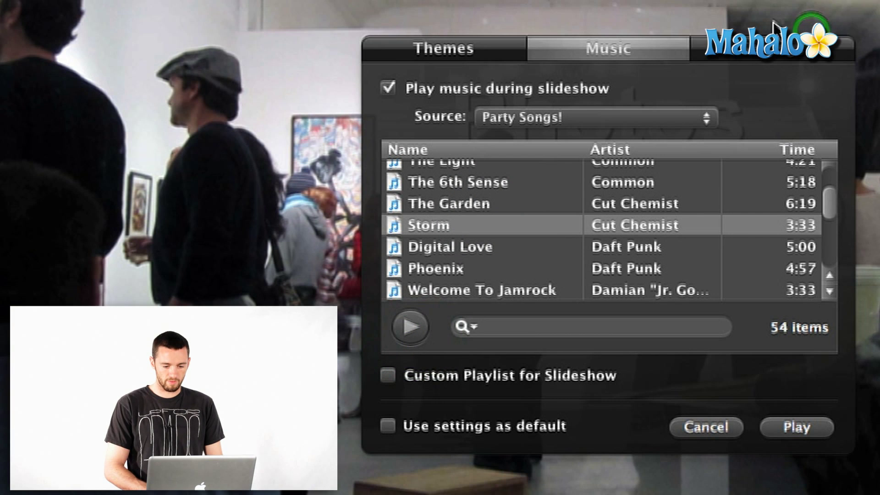
Switch the source back to Theme Music and choose I Want Freedom as the song
click(652, 124)
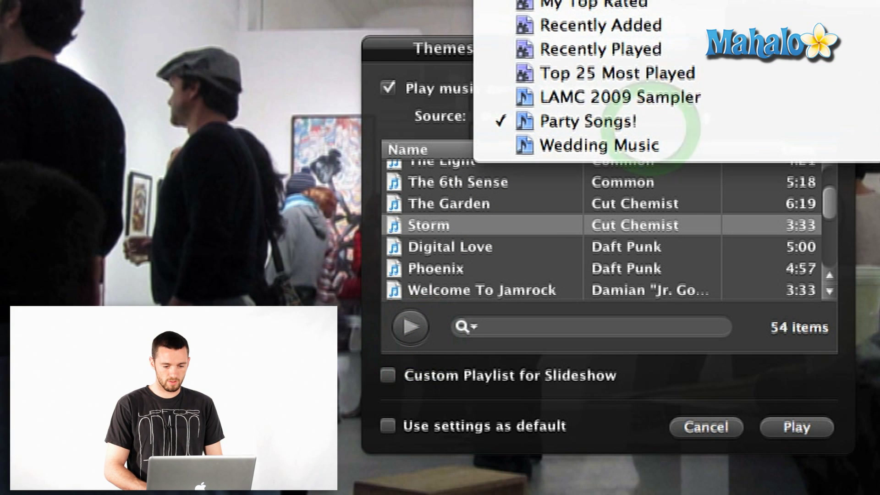
click(596, 2)
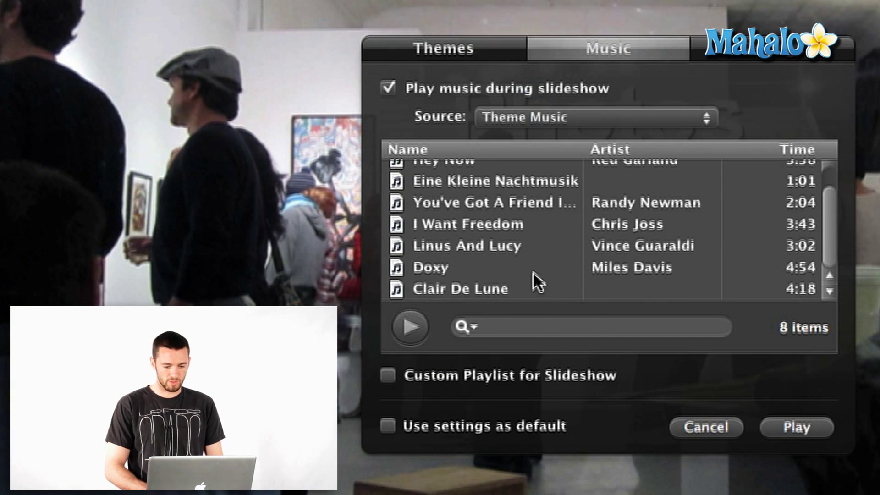
click(484, 229)
click(417, 327)
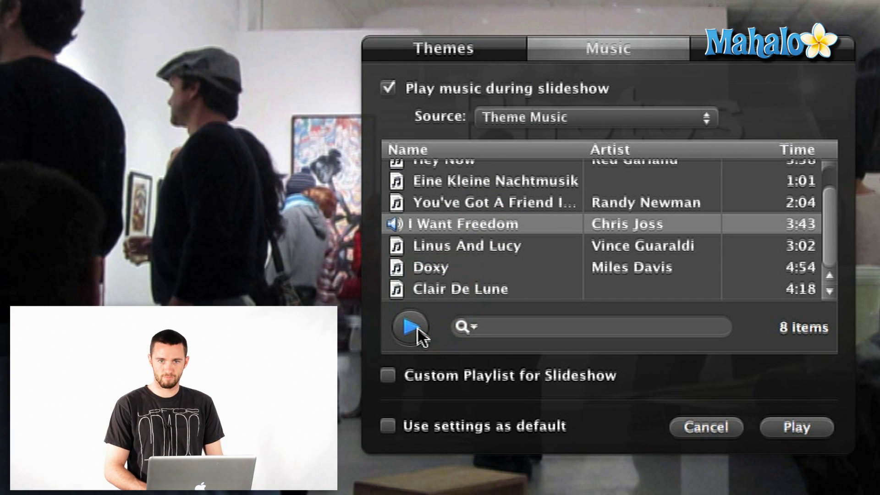
click(417, 326)
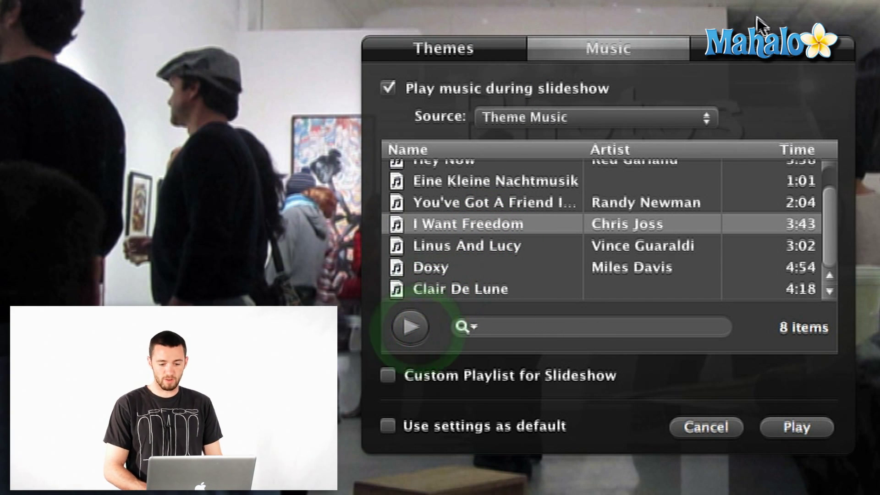
click(760, 56)
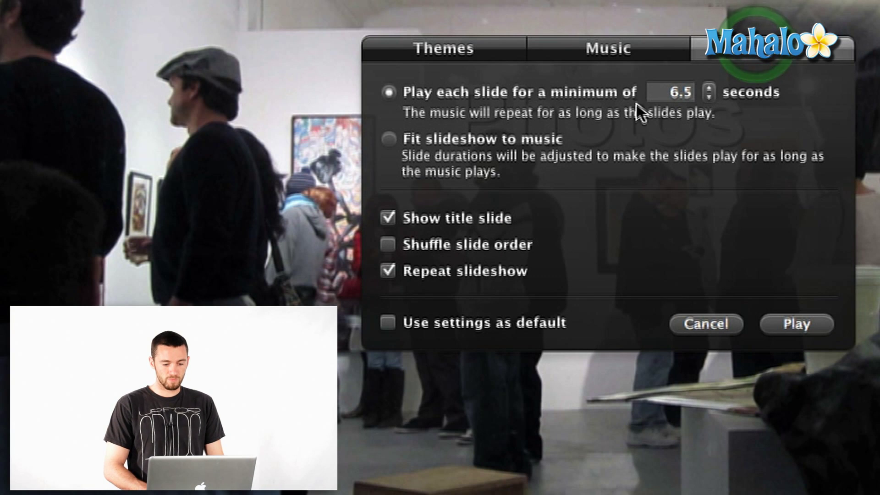
Enter 5.0 as the minimum seconds each slide plays
click(711, 97)
click(712, 96)
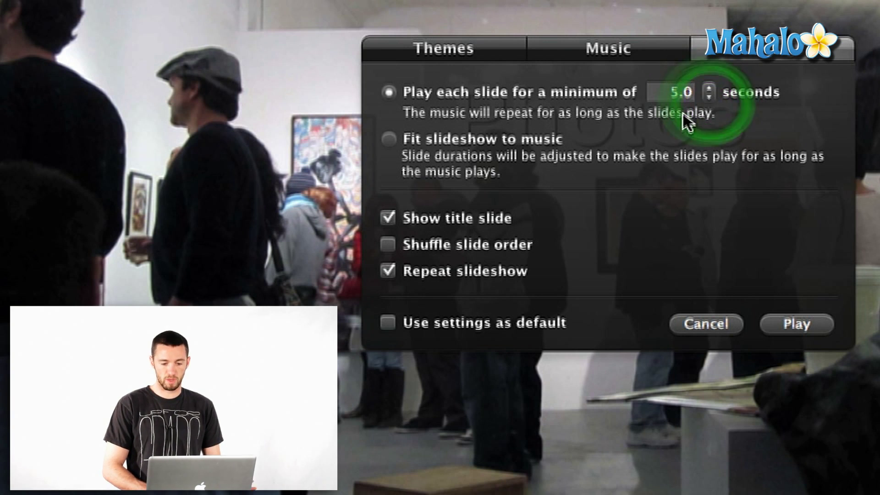
click(709, 88)
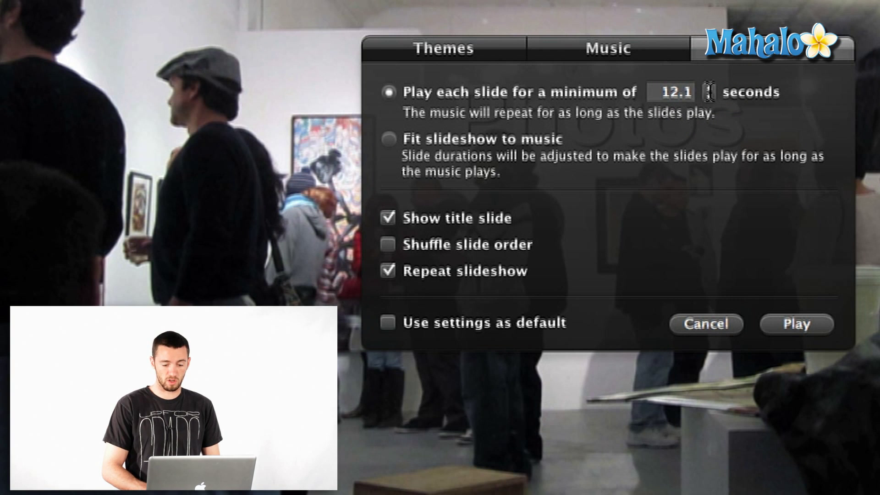
click(671, 91)
text(5.0)
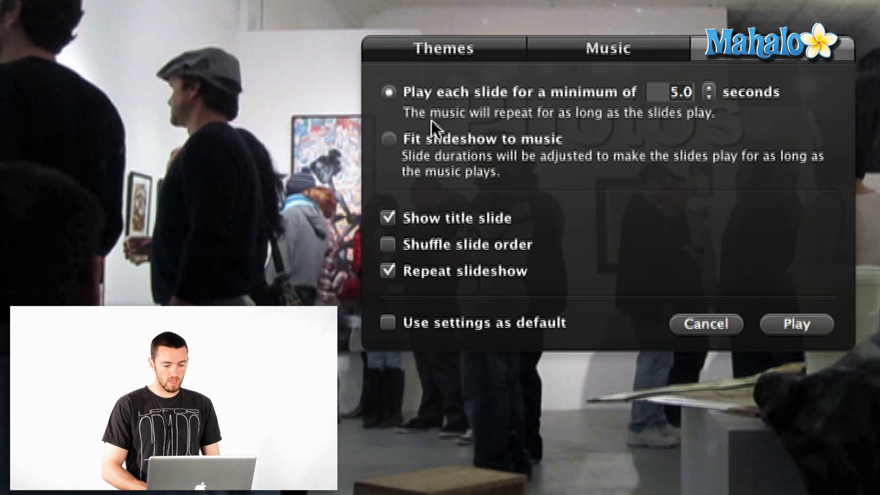
Keep fixed per-slide timing instead of fitting to music, and uncheck Repeat slideshow and Use settings as default
click(392, 136)
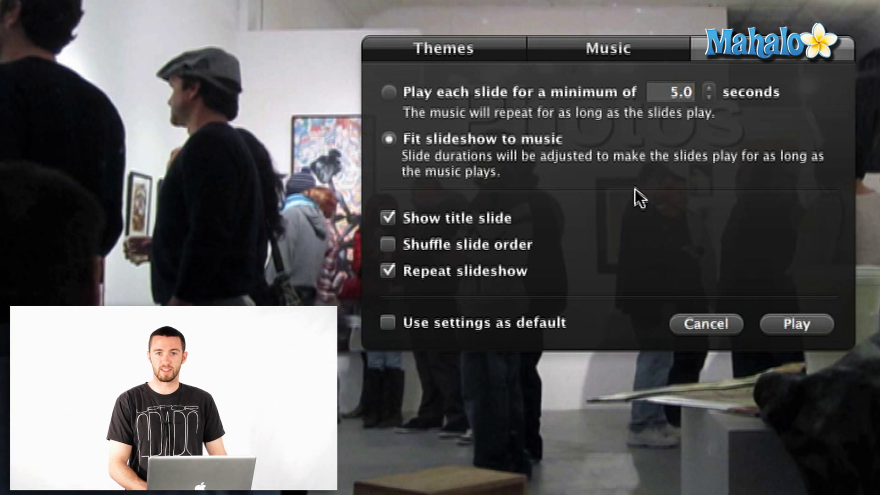
click(395, 90)
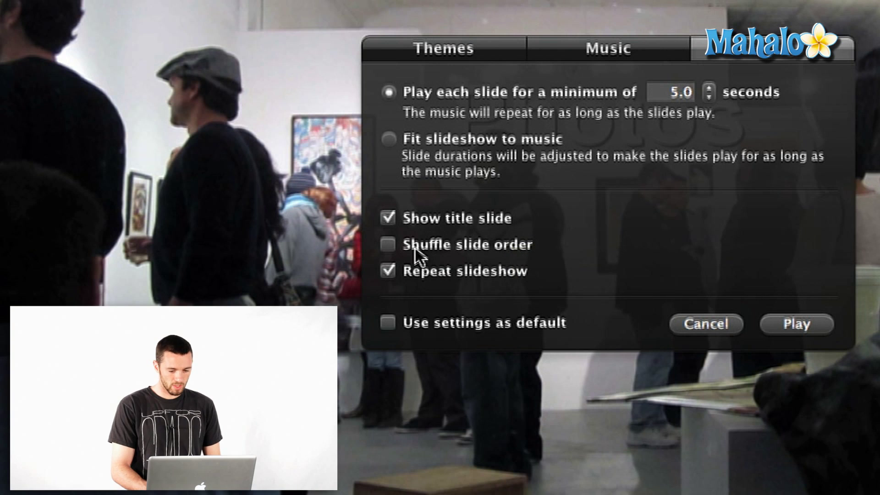
click(388, 271)
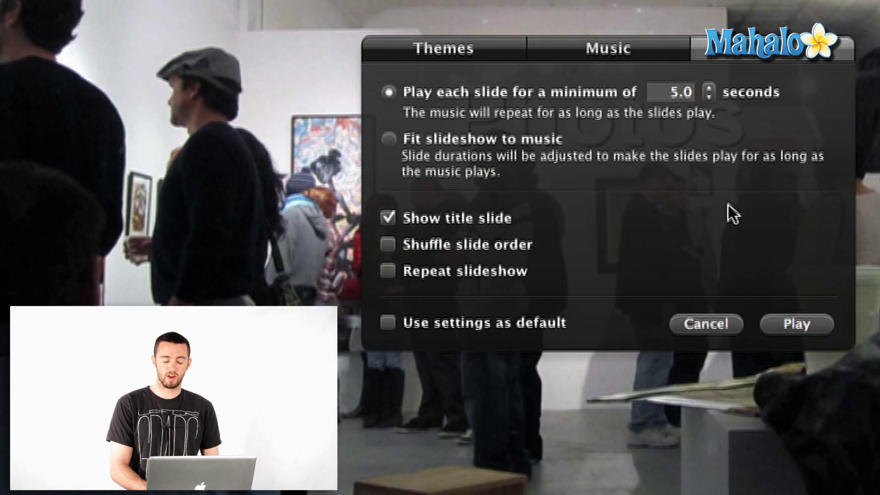
click(387, 321)
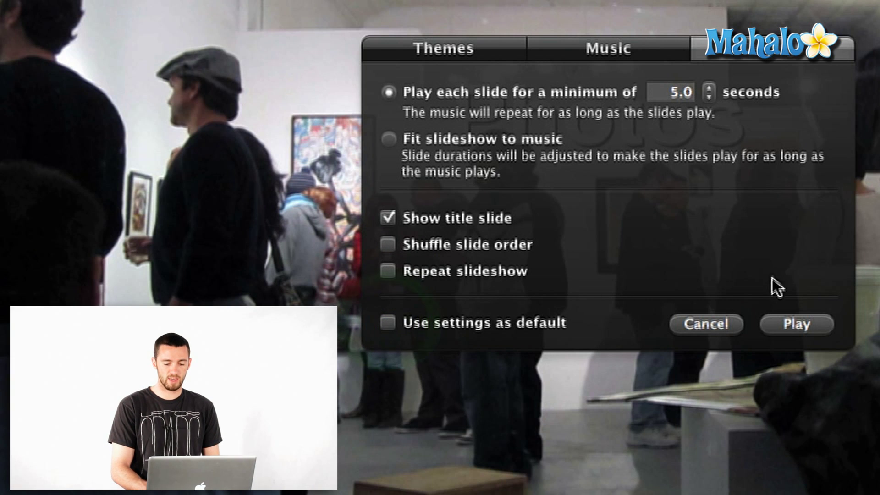
Play the Scrapbook slideshow preview full-screen through to the end
click(787, 323)
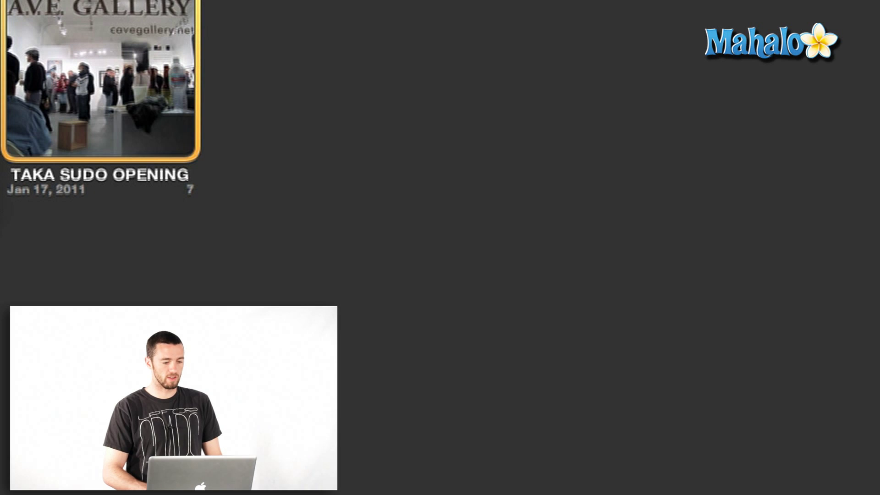
Export only the Medium 640x400 size, with automatic sending to iTunes enabled
key(super+shift+e)
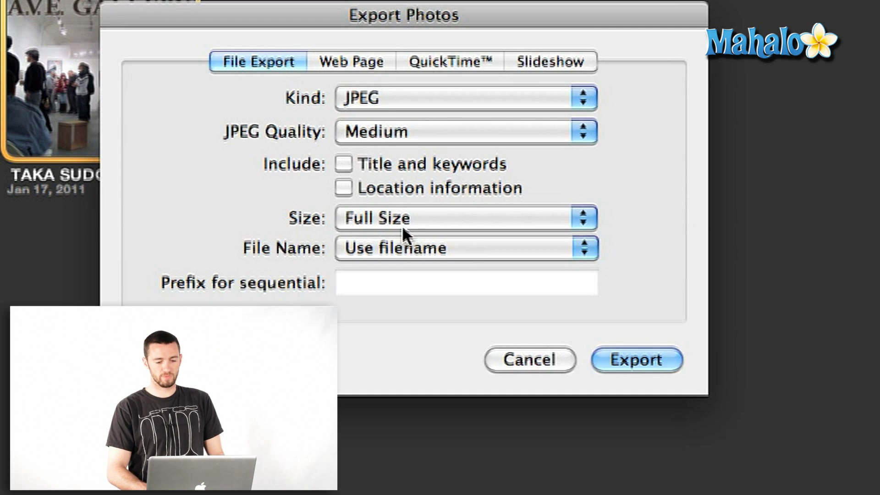
click(546, 61)
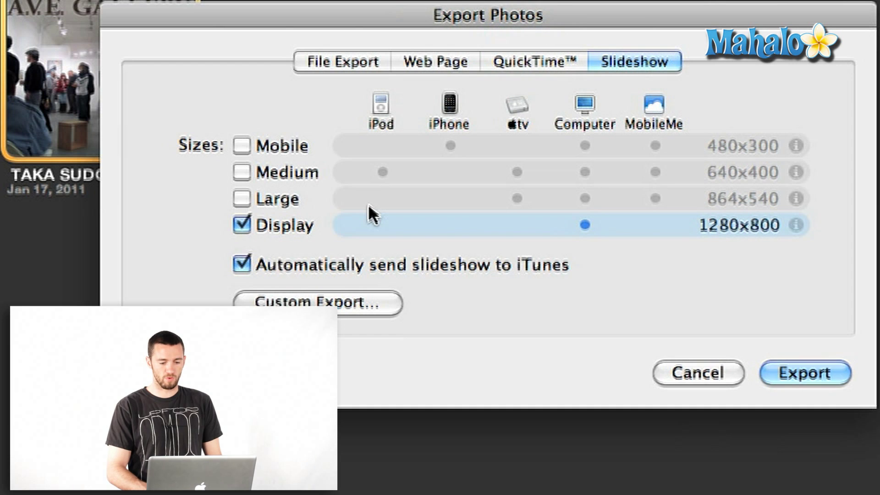
click(244, 224)
click(244, 265)
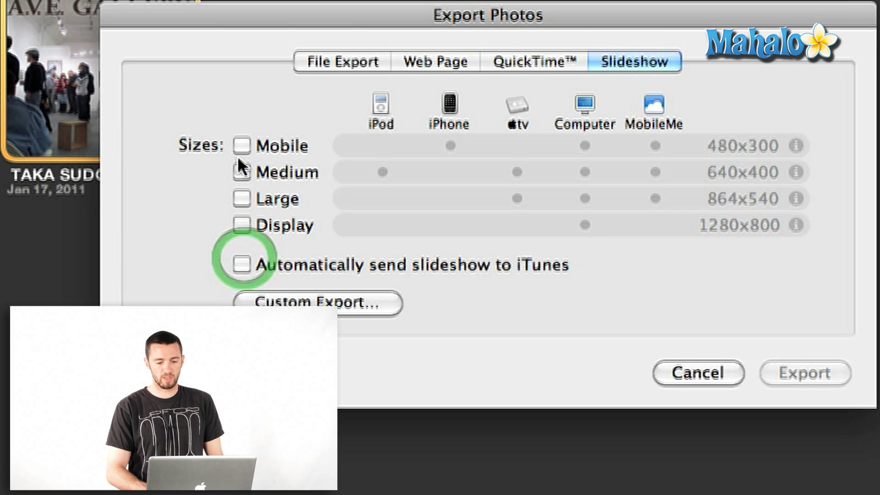
click(241, 173)
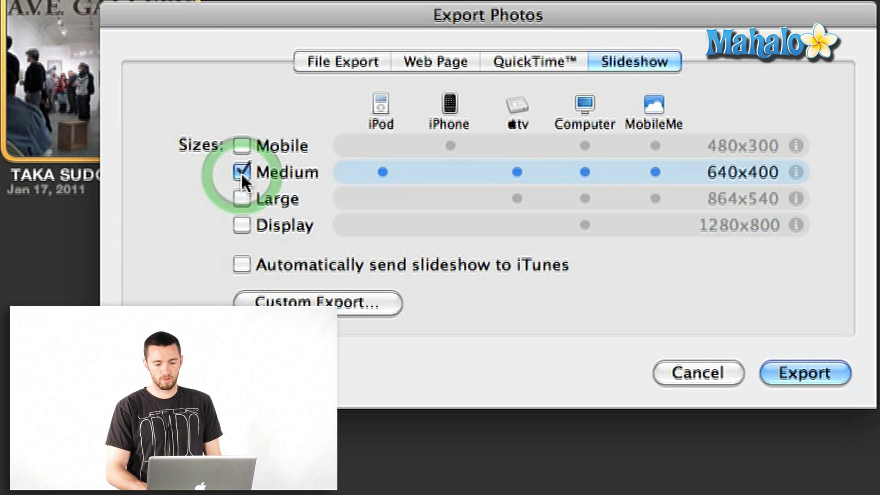
click(242, 266)
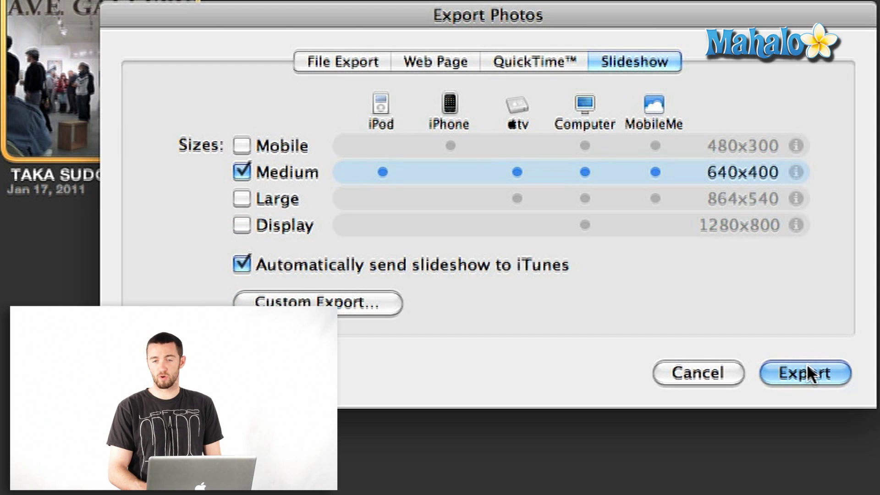
click(355, 303)
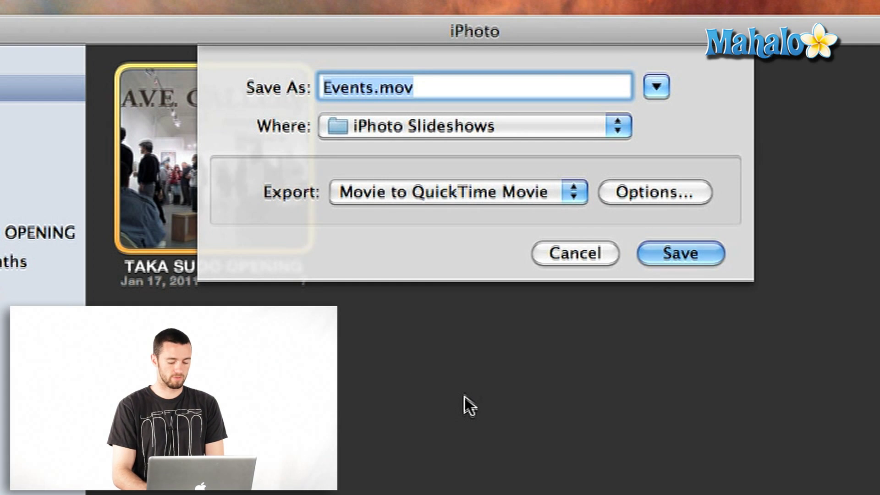
Export the slideshow as 'Fun Slideshow' to the Desktop in Movie to iPod format
text(Fun Slideshow)
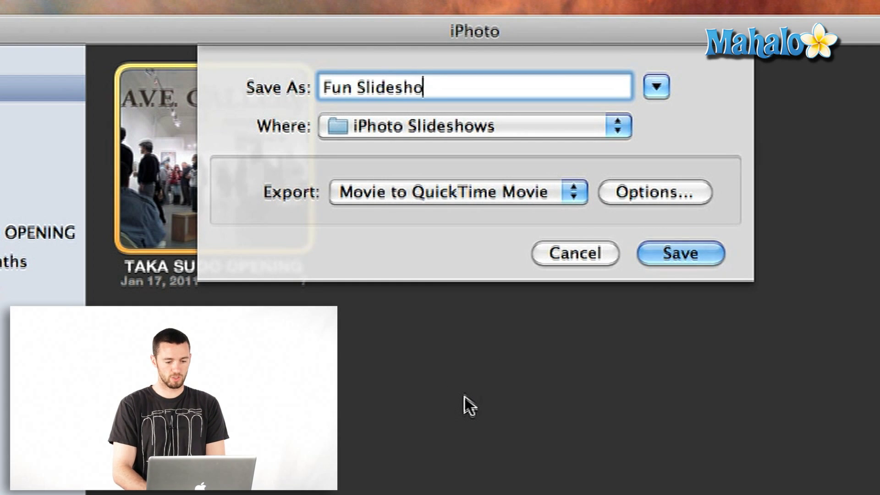
click(546, 123)
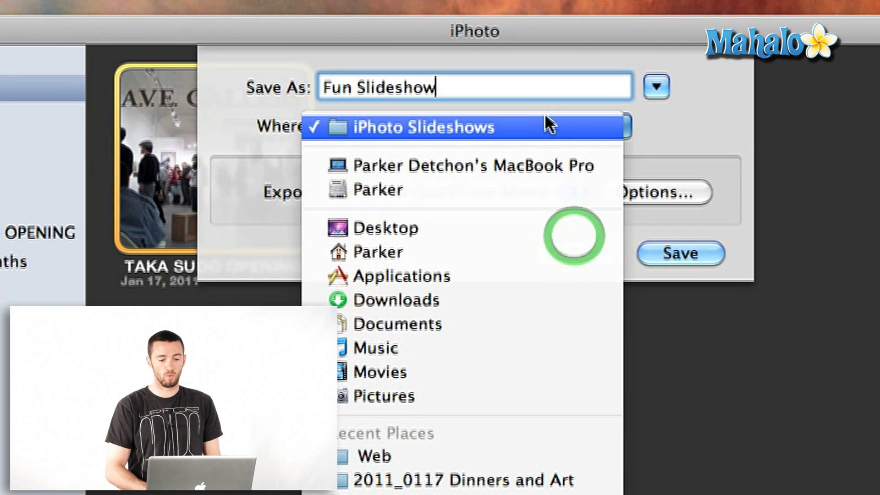
click(545, 221)
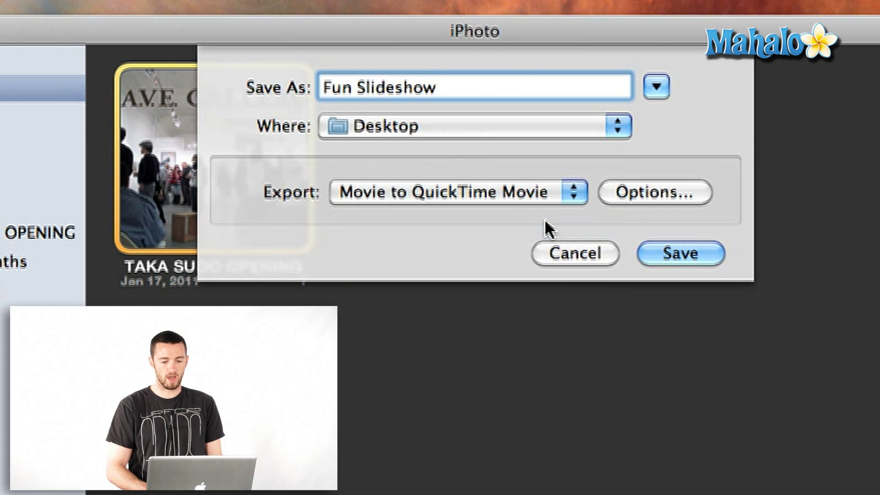
click(555, 199)
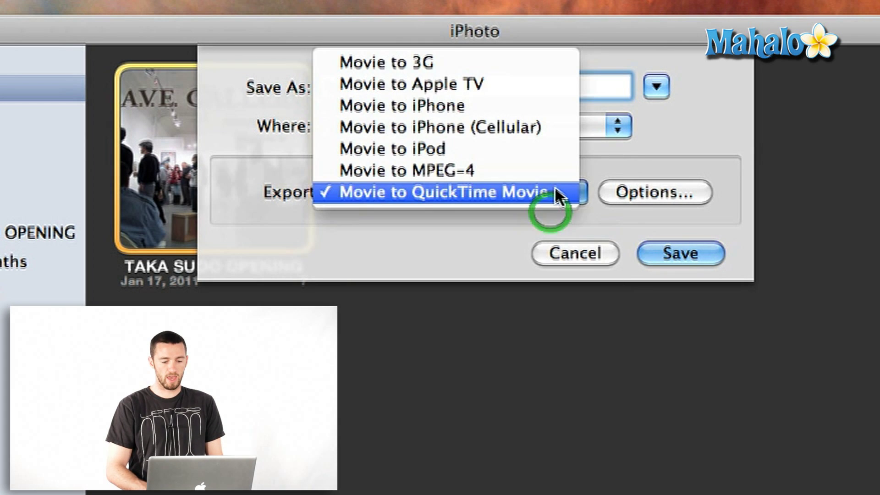
click(539, 156)
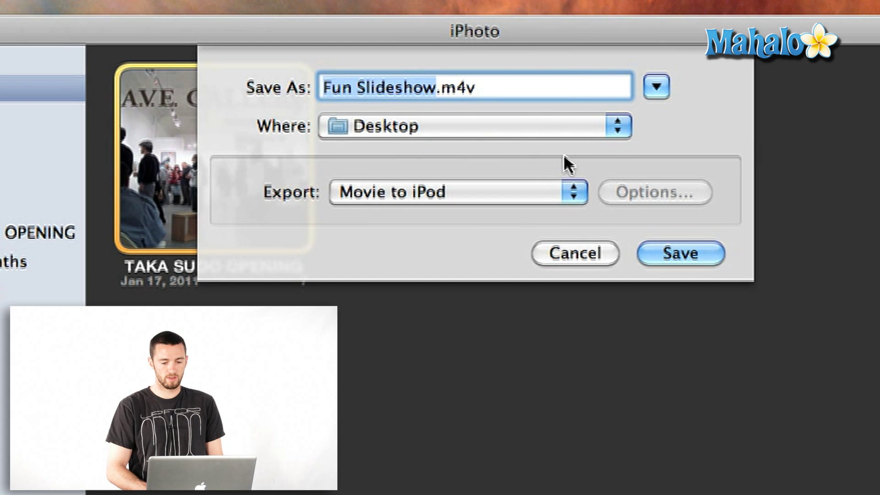
click(678, 254)
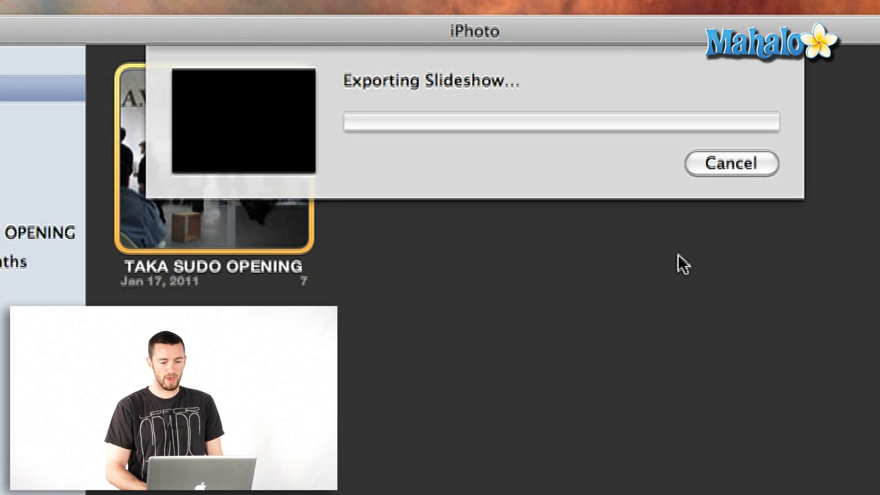